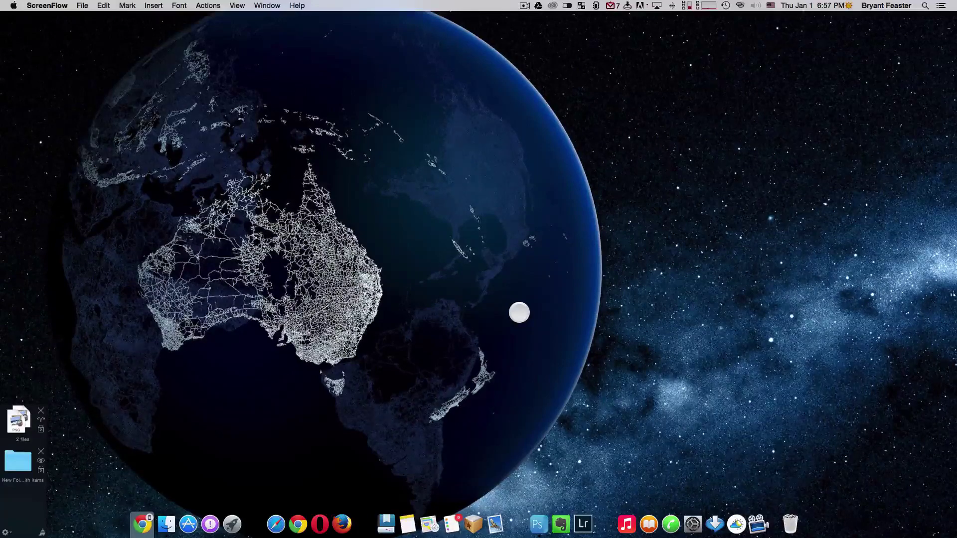
Launch System Preferences from the Dock and move its window toward the screen centre.
{"action": "left_click", "coordinate": [696, 520]}
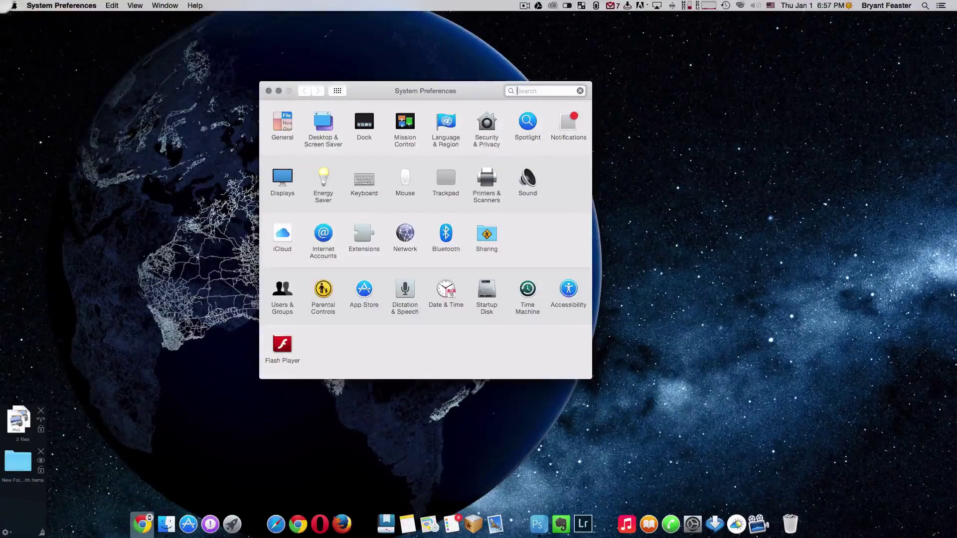
{"action": "left_click", "coordinate": [13, 6]}
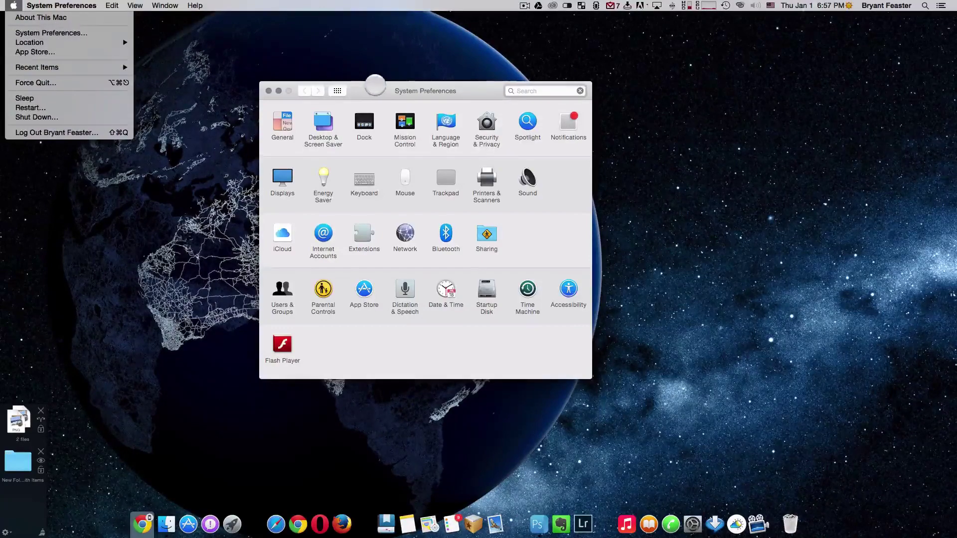
{"action": "left_click_drag", "start_coordinate": [377, 85], "coordinate": [413, 91]}
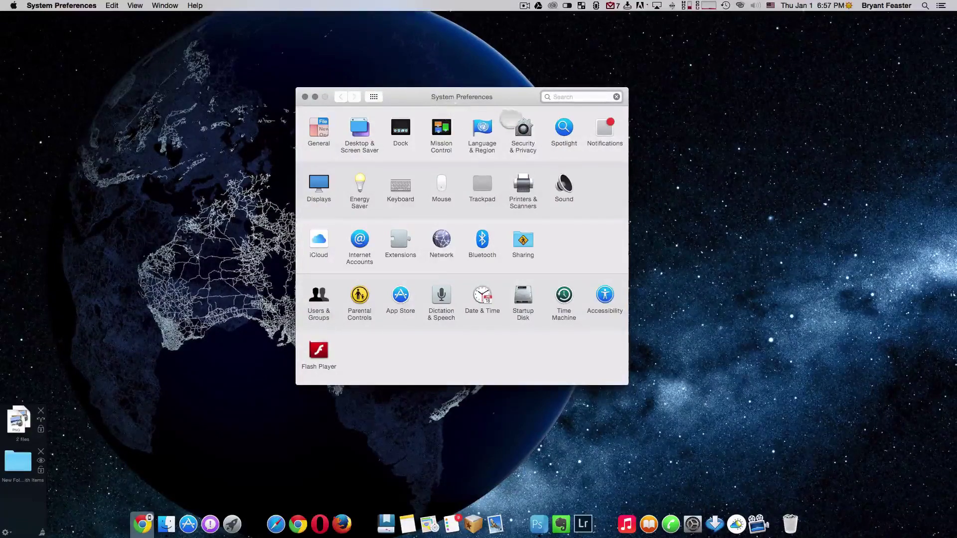
Open Security & Privacy and unlock it for changes with the admin password.
{"action": "left_click", "coordinate": [521, 128]}
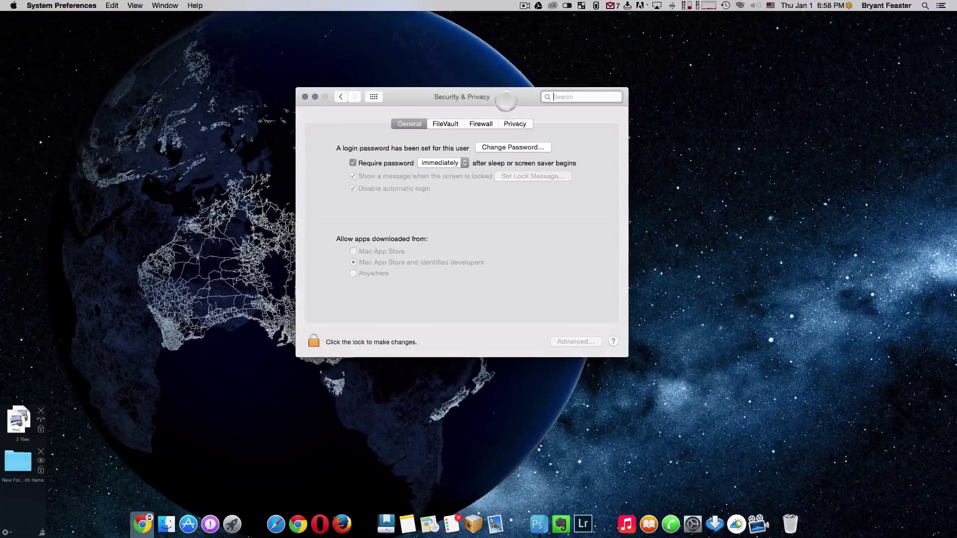
{"action": "left_click_drag", "start_coordinate": [499, 99], "coordinate": [501, 130]}
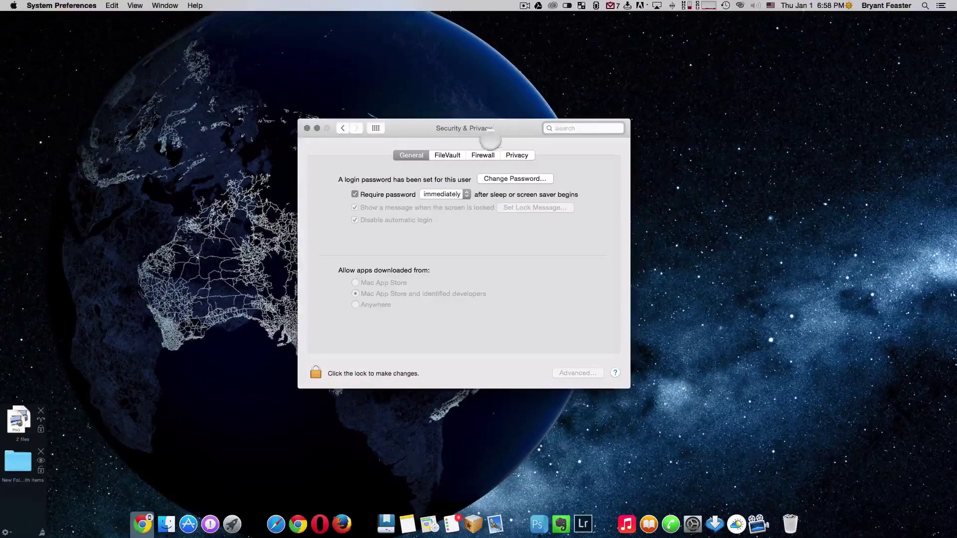
{"action": "left_click", "coordinate": [316, 373]}
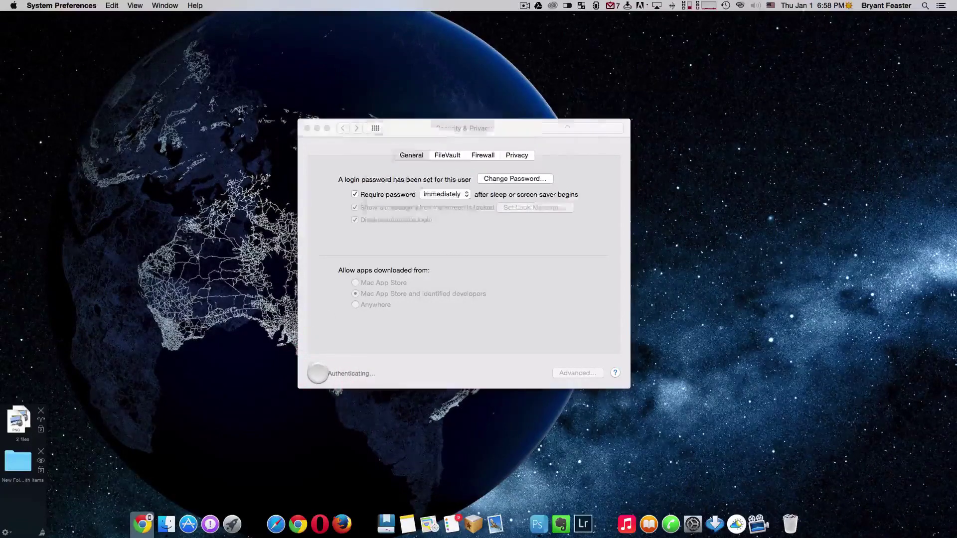
{"action": "type", "text": "•••••"}
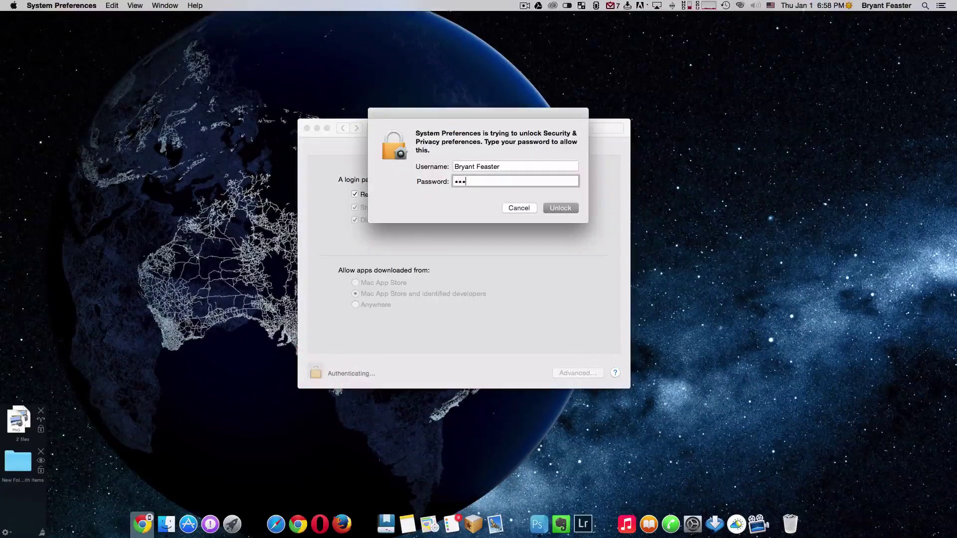
{"action": "key", "text": "Return"}
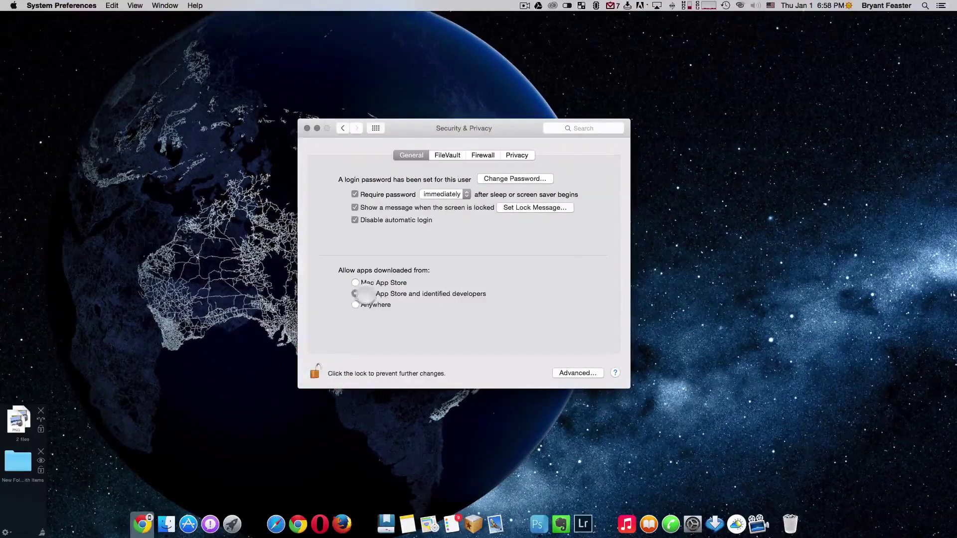
{"action": "left_click", "coordinate": [465, 129]}
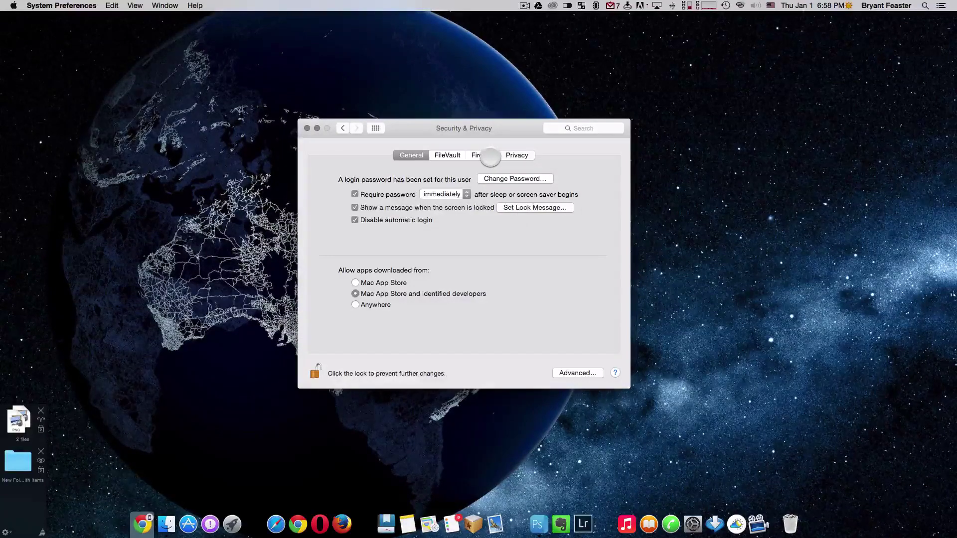
On the Firewall tab, toggle the firewall off and back on so it ends enabled.
{"action": "left_click", "coordinate": [492, 157]}
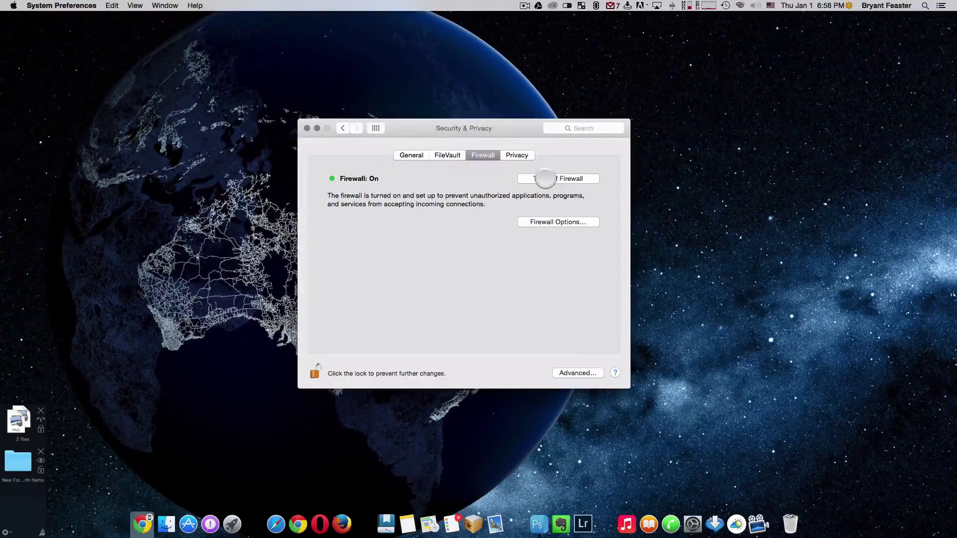
{"action": "left_click", "coordinate": [546, 178]}
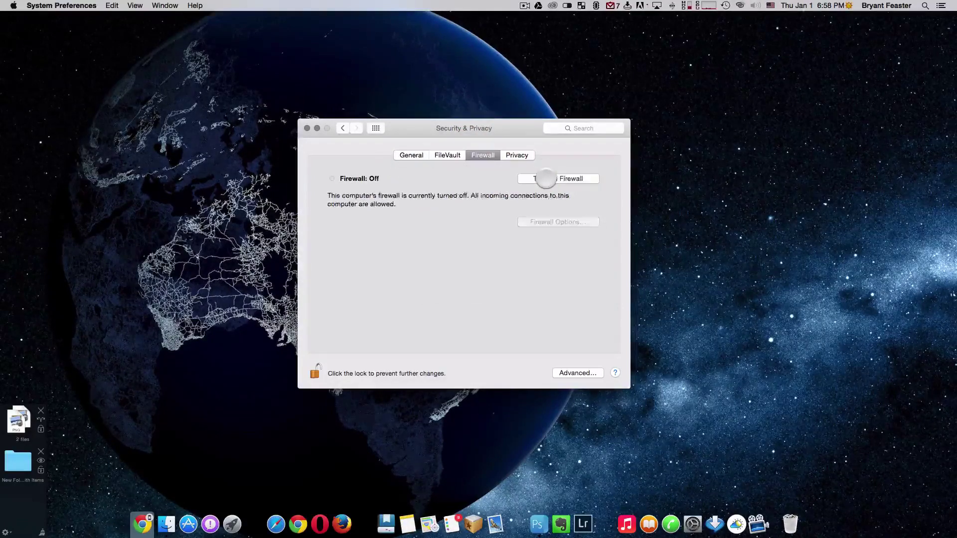
{"action": "left_click", "coordinate": [547, 179]}
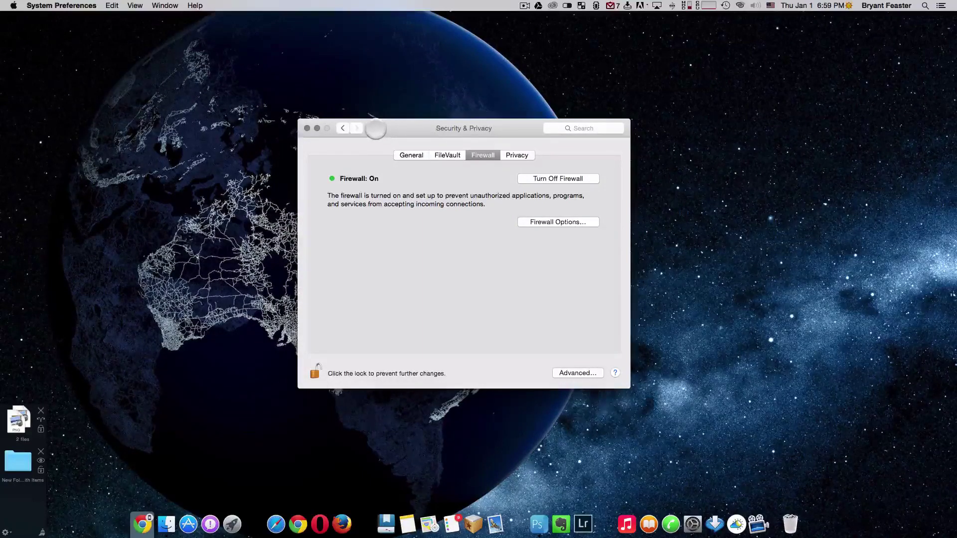
In the Sharing pane, toggle Screen Sharing on and back off, then return to all panes.
{"action": "left_click", "coordinate": [375, 128]}
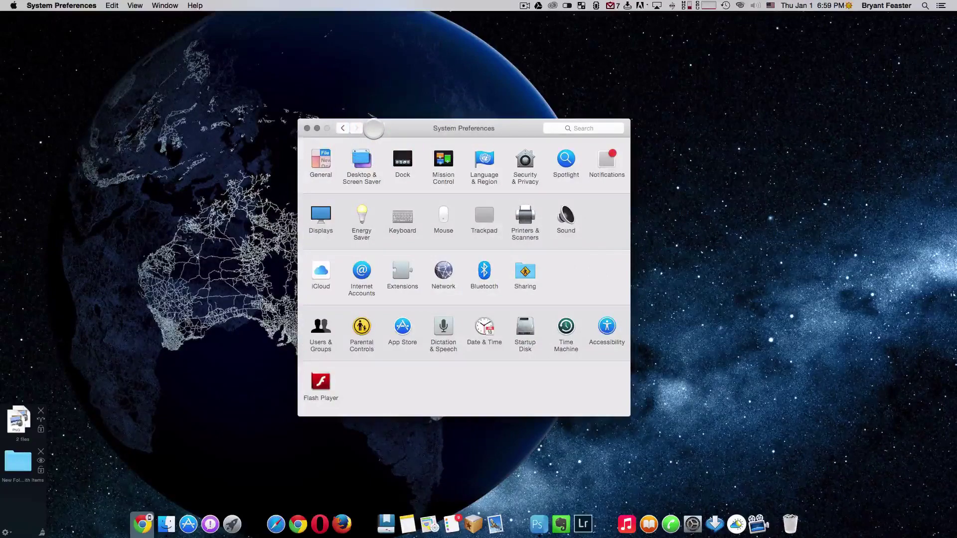
{"action": "left_click", "coordinate": [526, 274]}
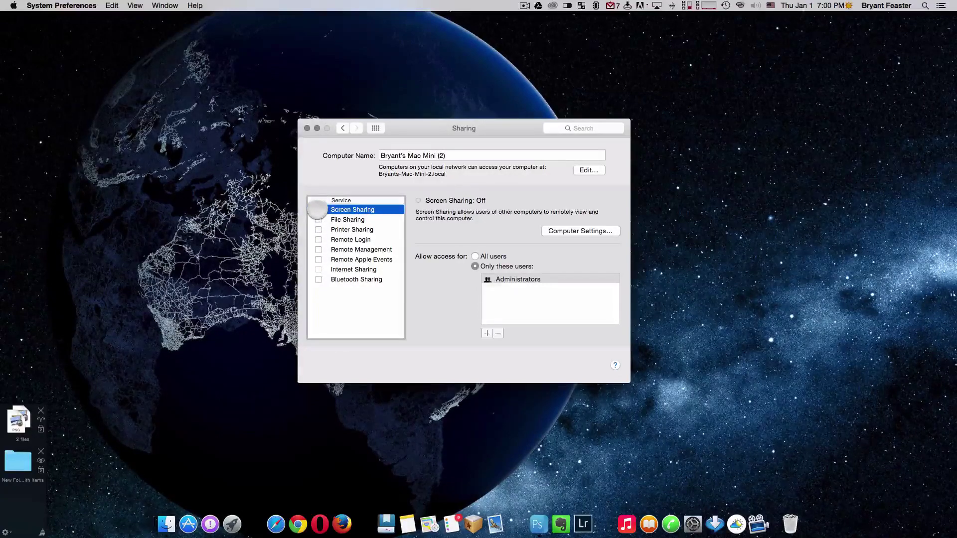
{"action": "left_click", "coordinate": [318, 209]}
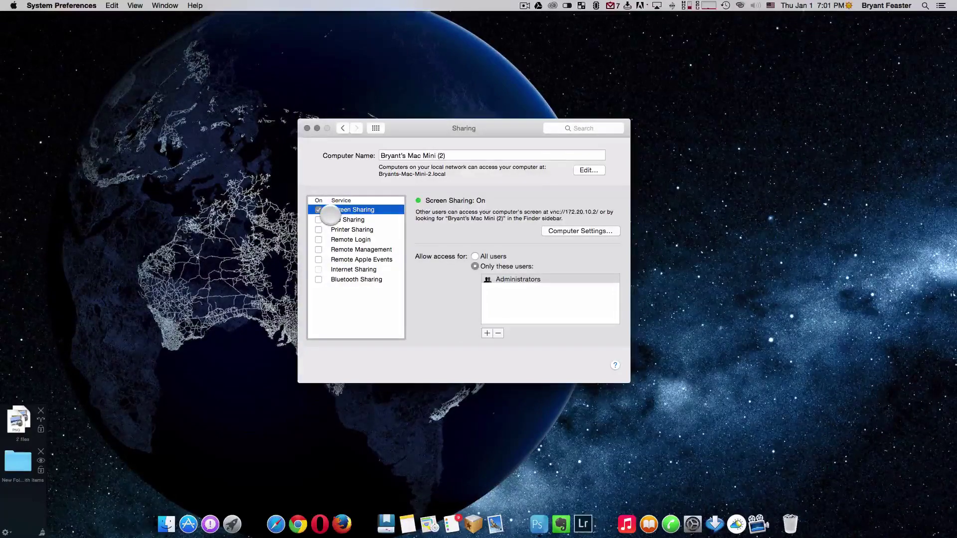
{"action": "left_click", "coordinate": [319, 210]}
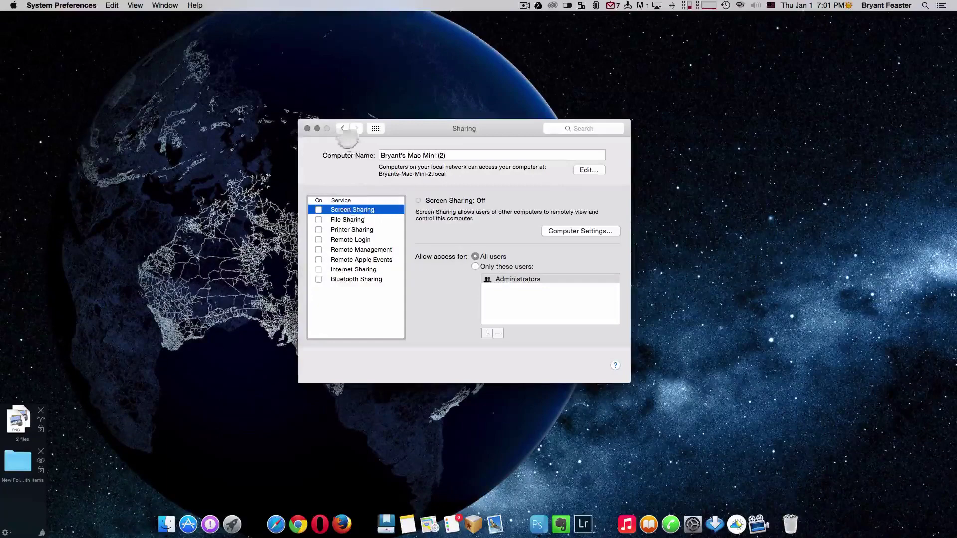
{"action": "left_click", "coordinate": [342, 129]}
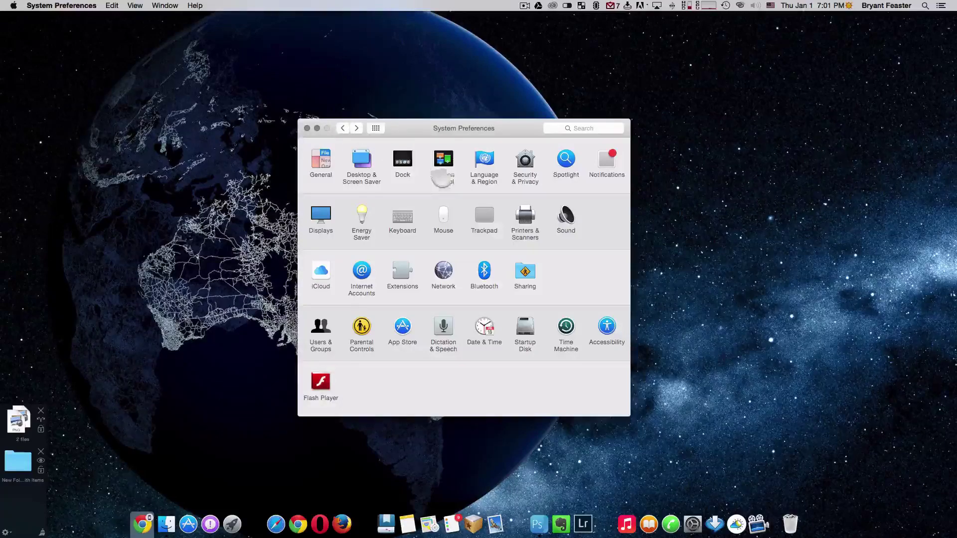
Set Security & Privacy's General tab to require the password 'immediately' after sleep or screen saver.
{"action": "left_click", "coordinate": [532, 173]}
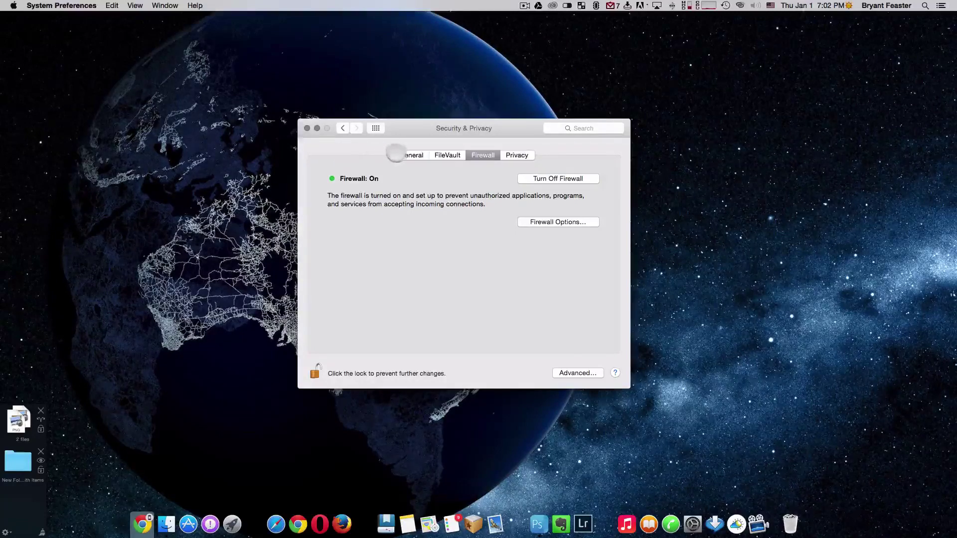
{"action": "left_click", "coordinate": [404, 155]}
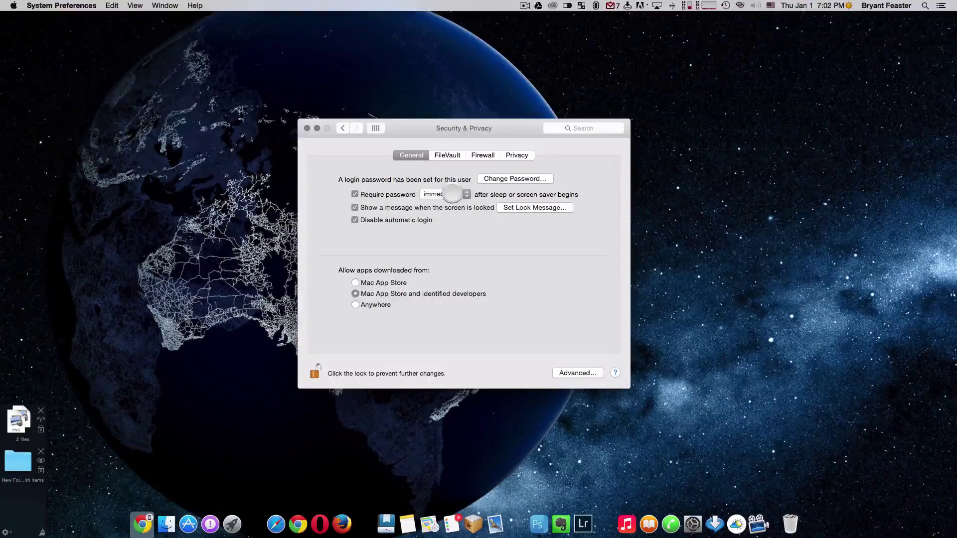
{"action": "left_click", "coordinate": [452, 194]}
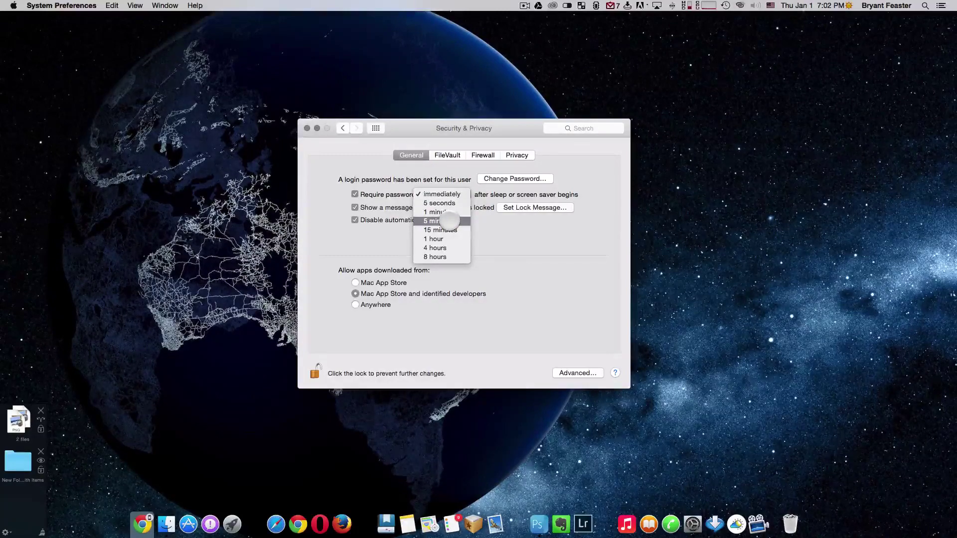
{"action": "left_click", "coordinate": [452, 196]}
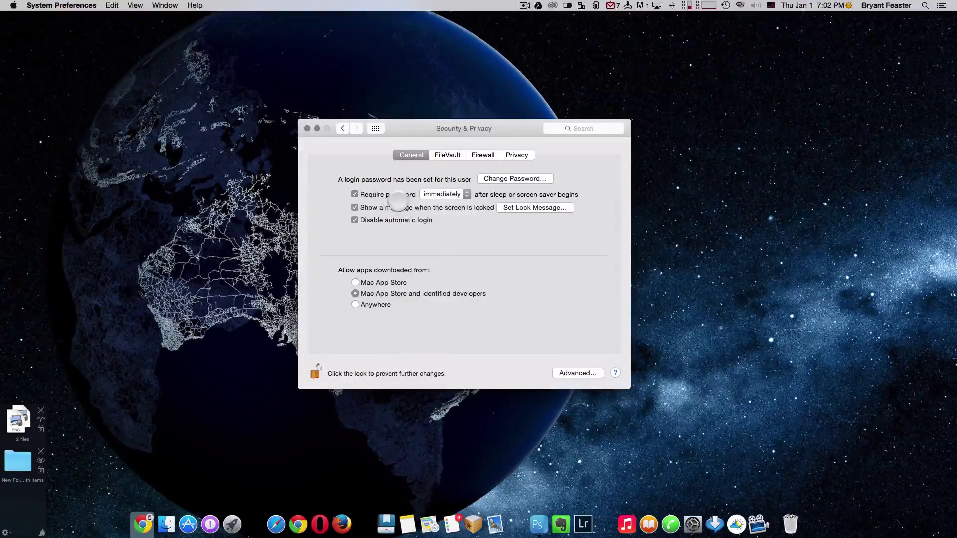
Open the Set Lock Message editor and cancel, leaving the lock message unchanged.
{"action": "left_click", "coordinate": [517, 208]}
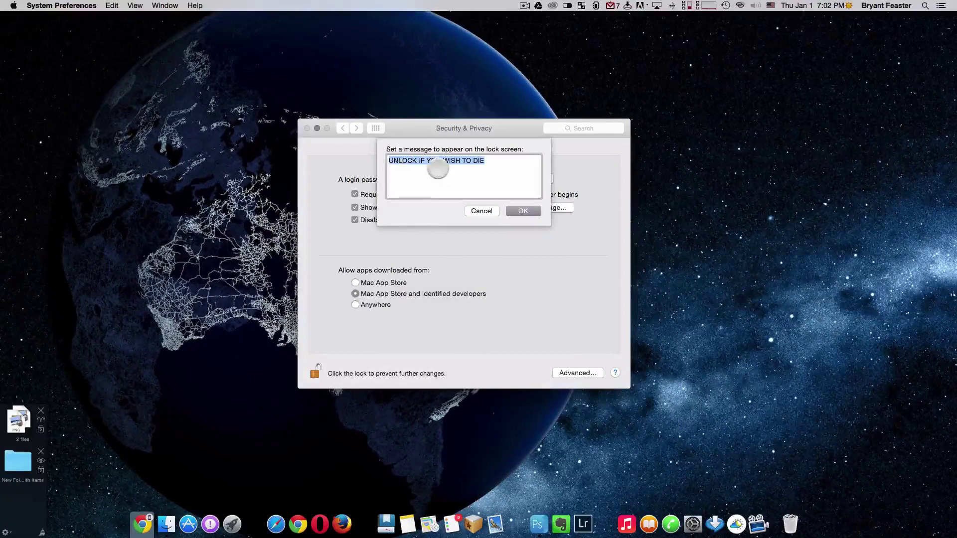
{"action": "left_click", "coordinate": [484, 211]}
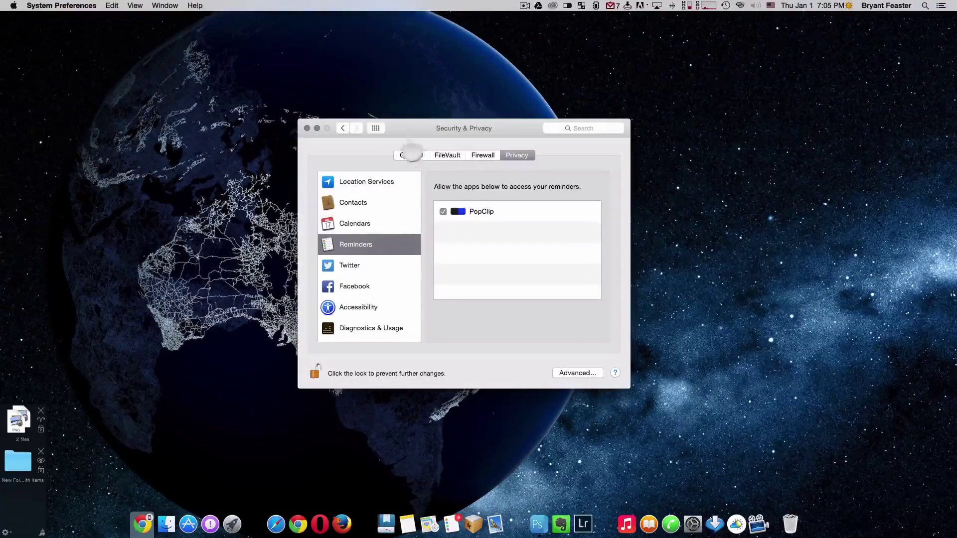
{"action": "left_click", "coordinate": [379, 128]}
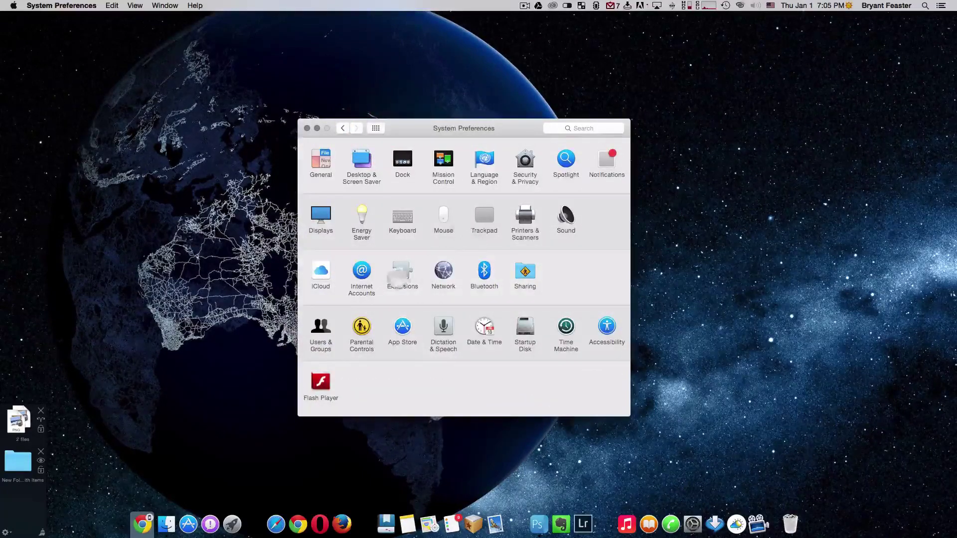
{"action": "left_click", "coordinate": [521, 271]}
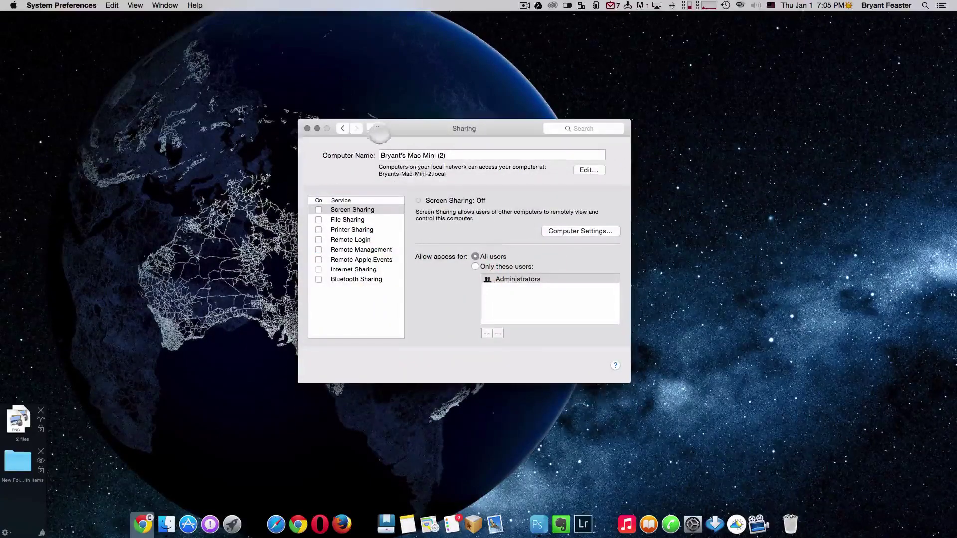
{"action": "left_click", "coordinate": [375, 128]}
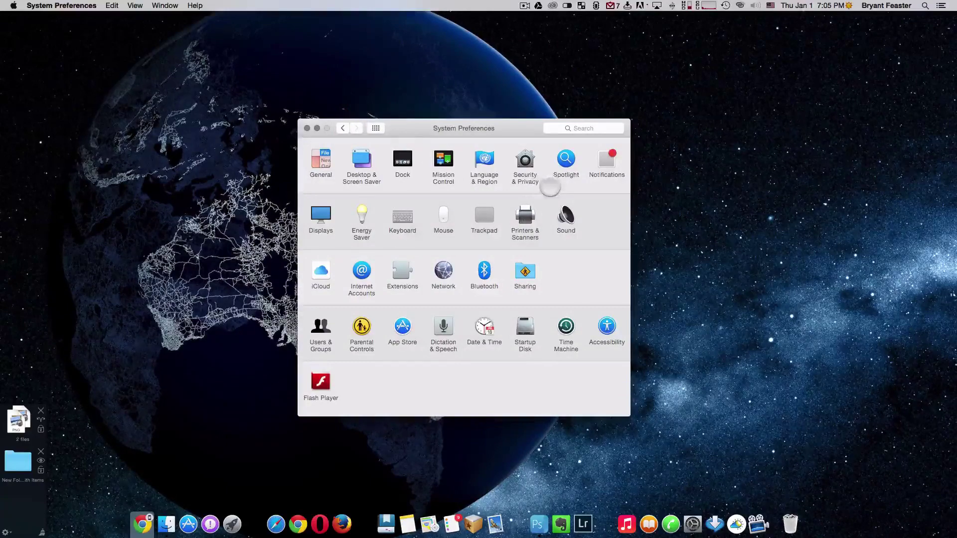
{"action": "left_click", "coordinate": [525, 161]}
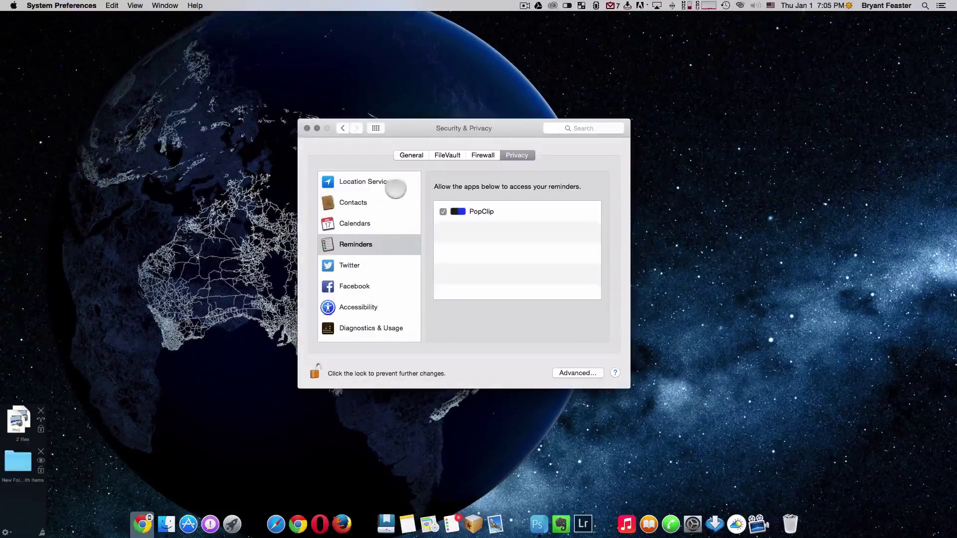
Review the Location Services app list in Privacy, scrolling down to System Services.
{"action": "left_click", "coordinate": [380, 182]}
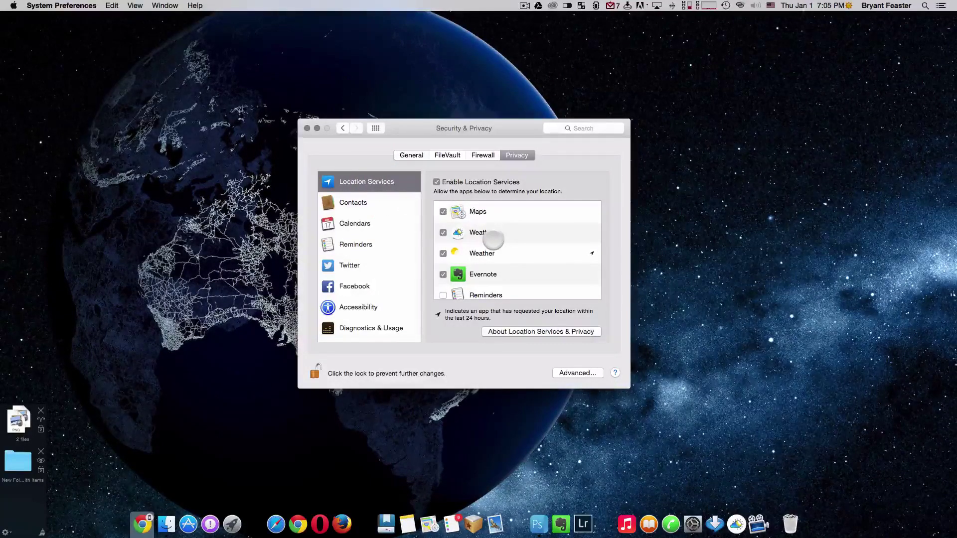
{"action": "scroll", "coordinate": [486, 234], "scroll_direction": "down", "scroll_amount": 3}
{"action": "scroll", "coordinate": [493, 241], "scroll_direction": "down", "scroll_amount": 1}
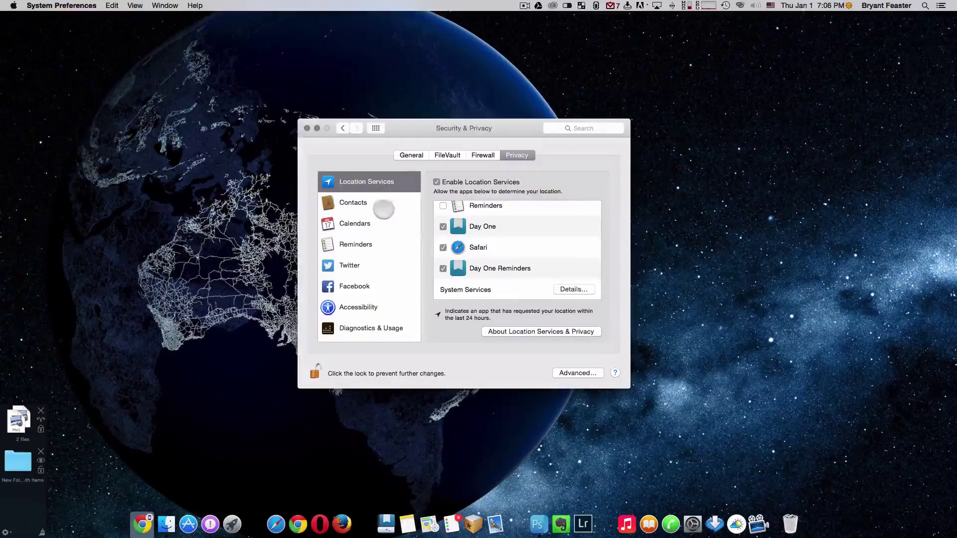
Revoke Whistle Phone's contacts access, then check the Calendars list, which shows no apps.
{"action": "left_click", "coordinate": [384, 204]}
{"action": "left_click", "coordinate": [381, 224]}
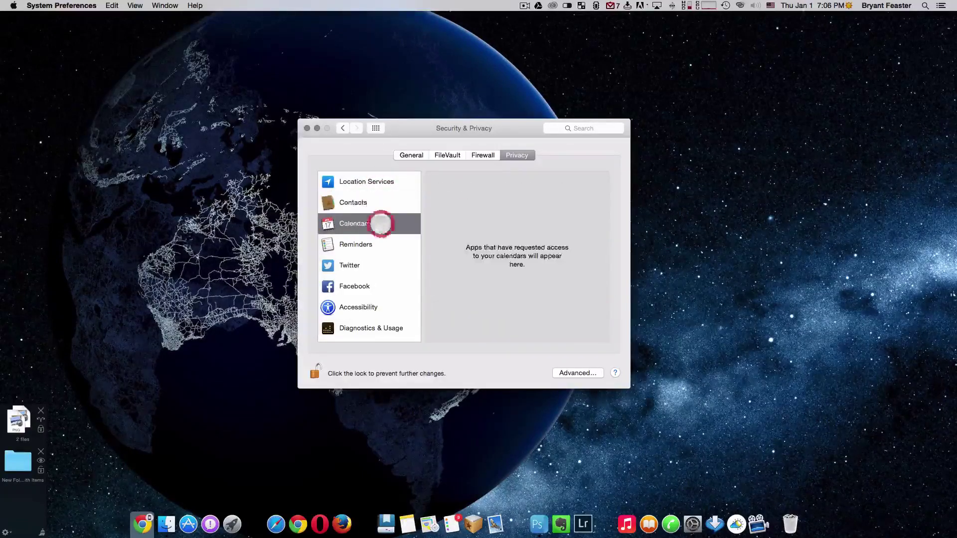
{"action": "left_click", "coordinate": [381, 203]}
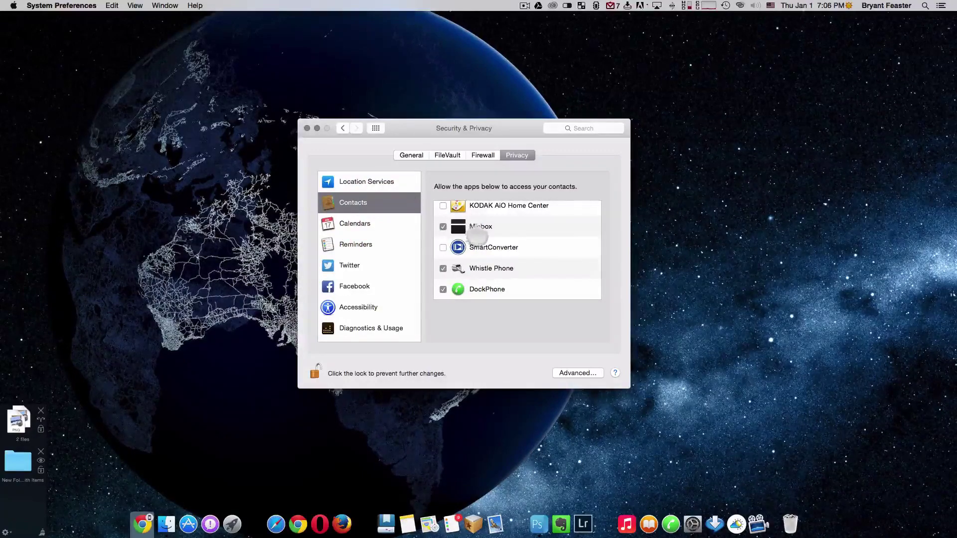
{"action": "scroll", "coordinate": [475, 235], "scroll_direction": "down", "scroll_amount": 2}
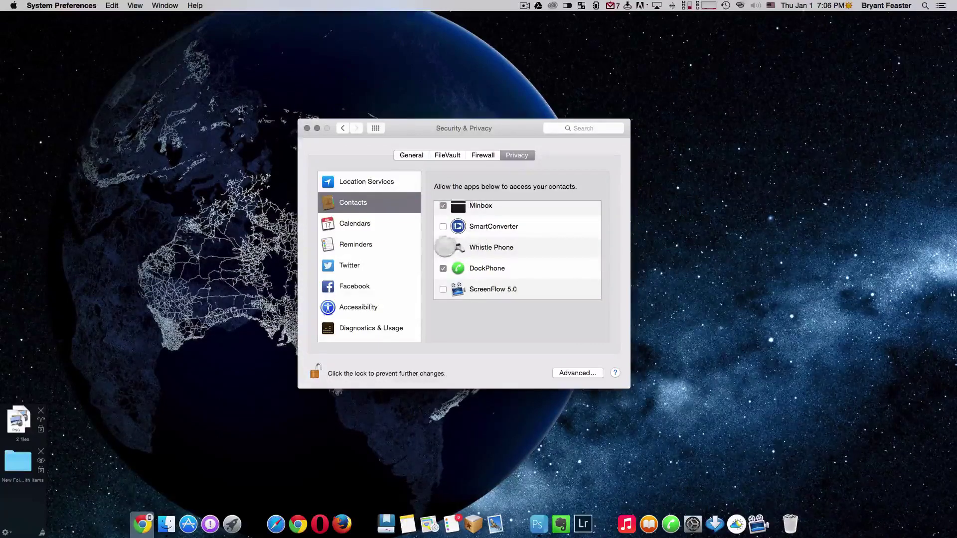
{"action": "left_click", "coordinate": [444, 247]}
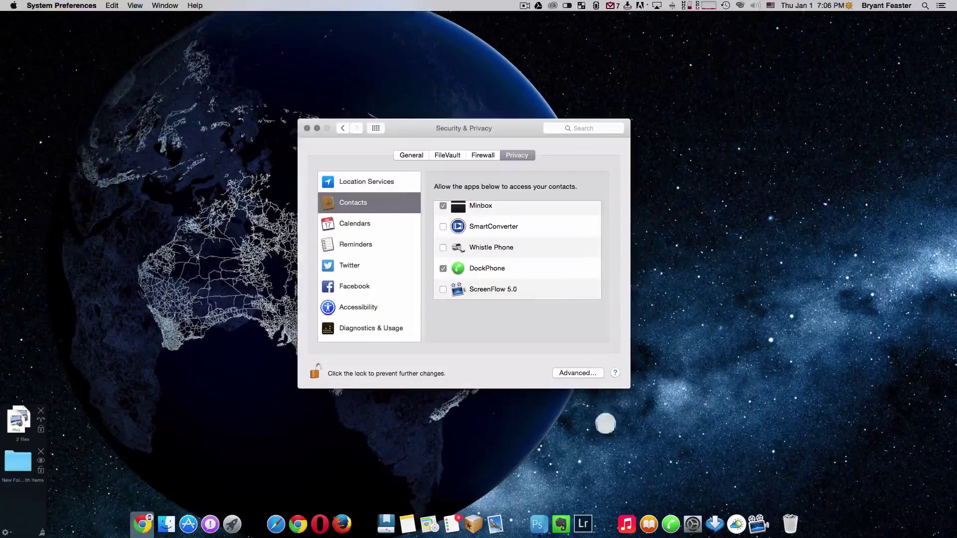
{"action": "scroll", "coordinate": [496, 248], "scroll_direction": "up", "scroll_amount": 5}
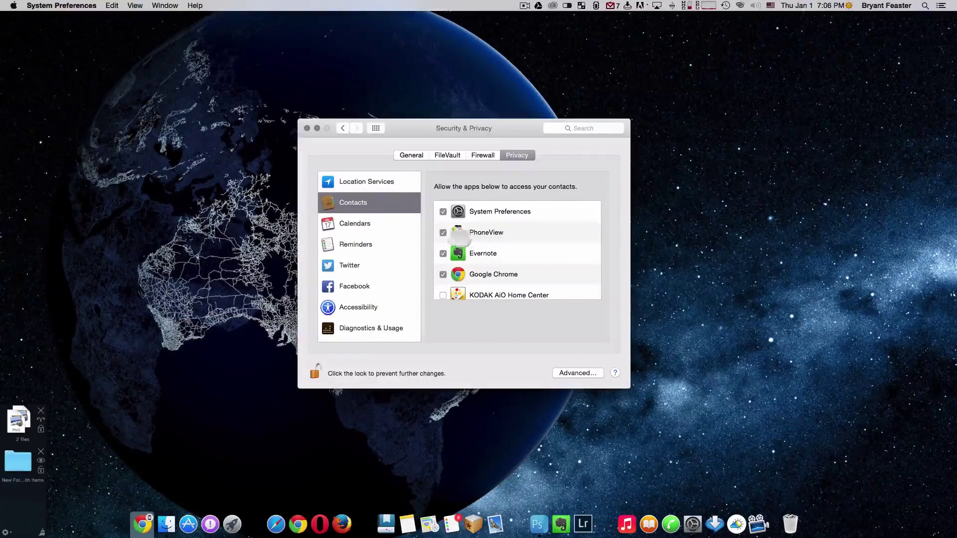
{"action": "left_click", "coordinate": [380, 224]}
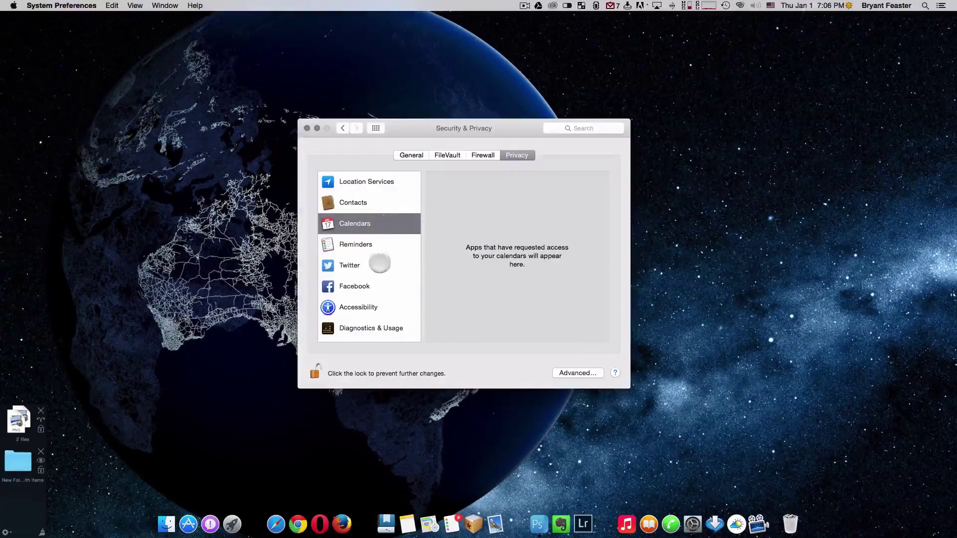
Check the empty Facebook and Twitter privacy lists, then return to all preference panes.
{"action": "left_click", "coordinate": [367, 282]}
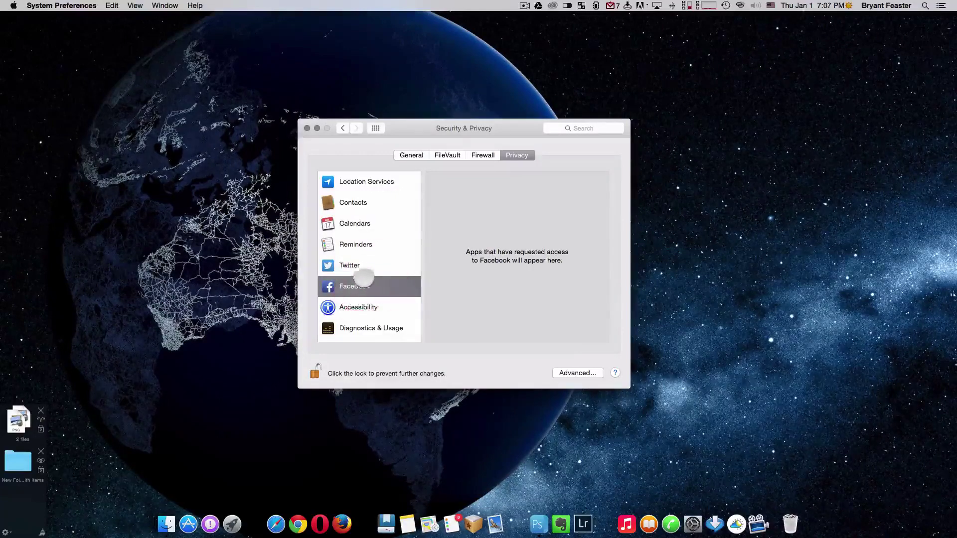
{"action": "left_click", "coordinate": [364, 267]}
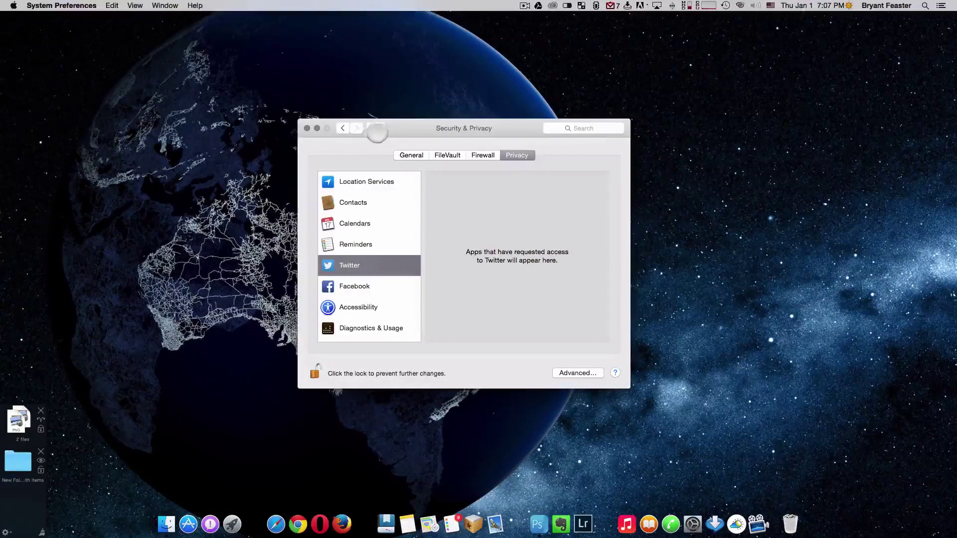
{"action": "left_click", "coordinate": [378, 128]}
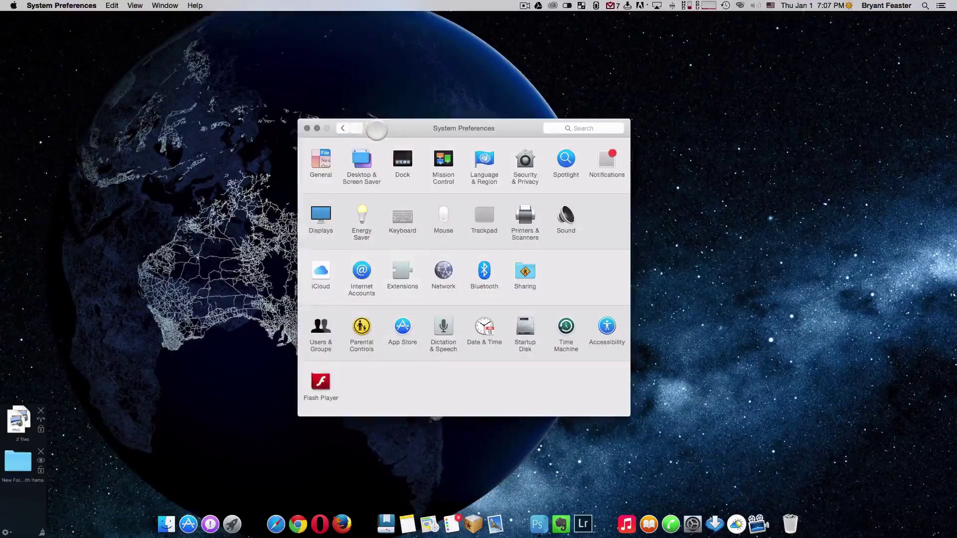